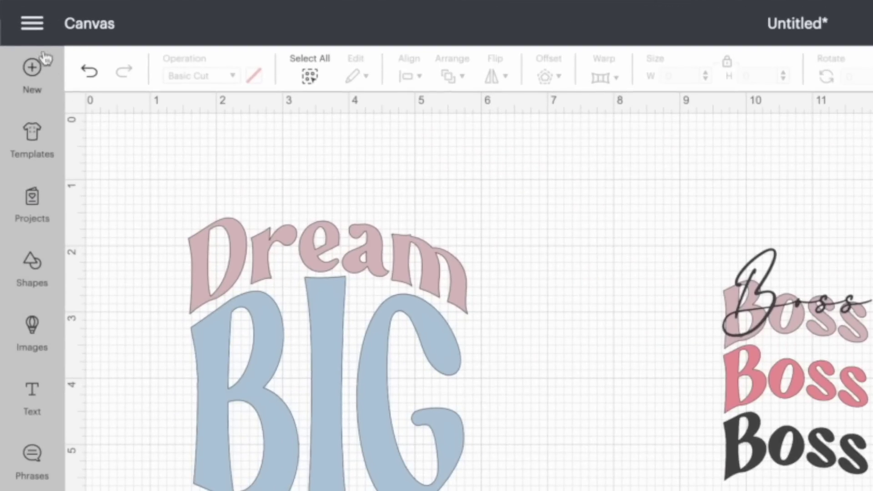
Open the application settings
{"action": "left_click", "coordinate": [32, 24]}
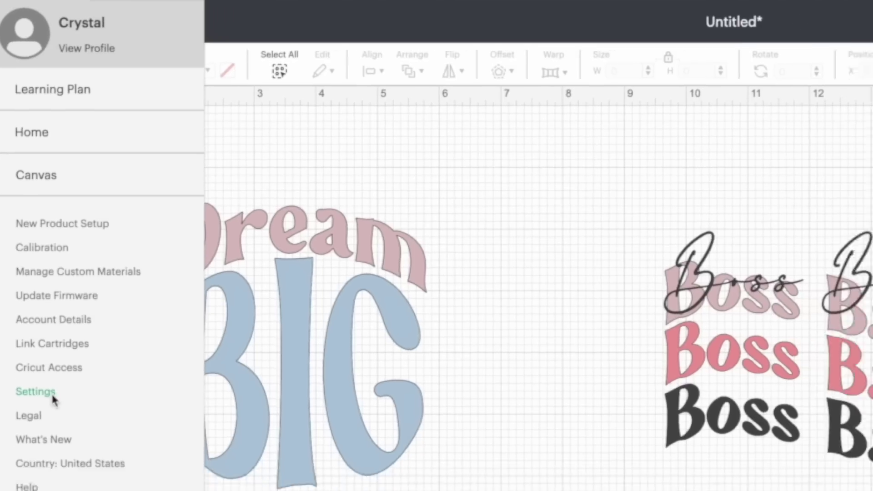
{"action": "left_click", "coordinate": [67, 427]}
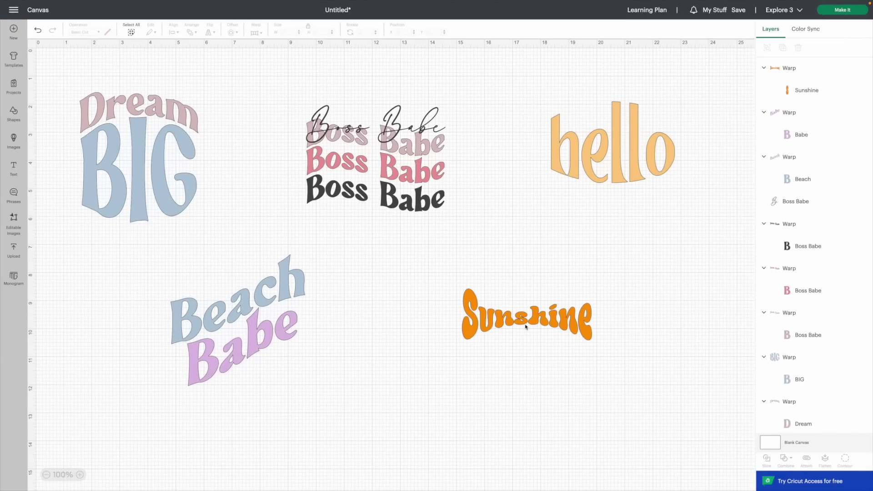
Add a new text object to the canvas
{"action": "left_click", "coordinate": [507, 329]}
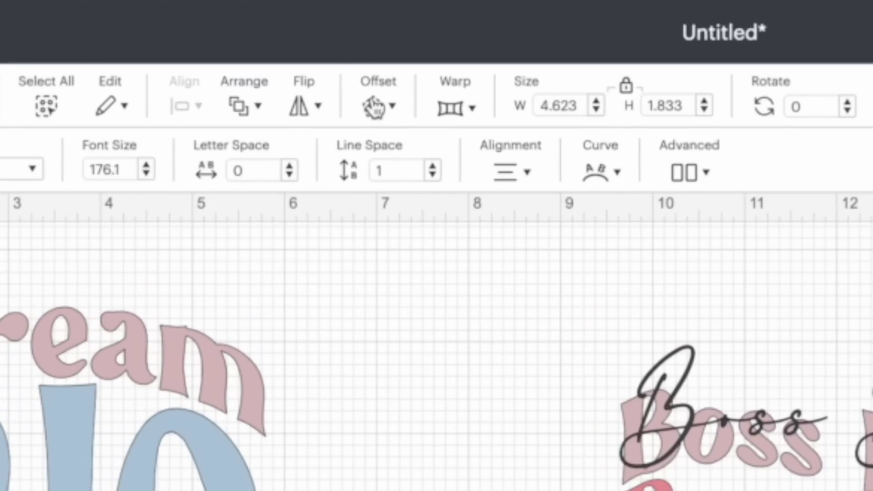
{"action": "left_click", "coordinate": [376, 107]}
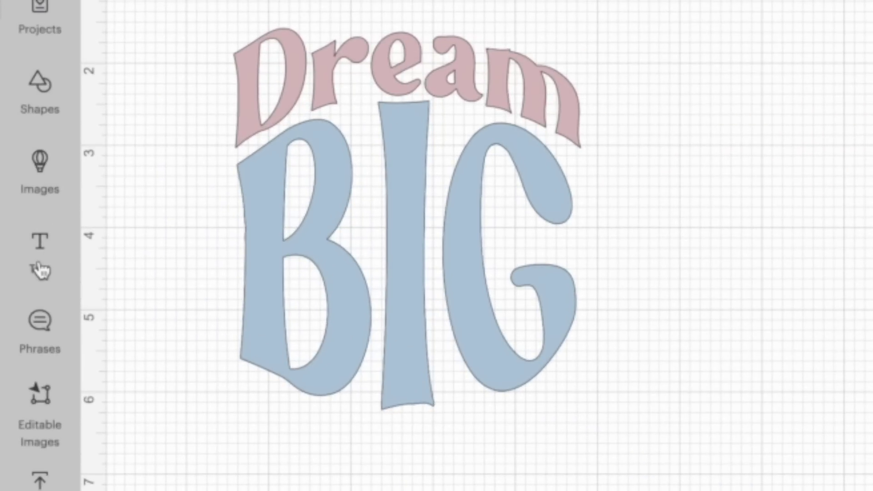
{"action": "left_click", "coordinate": [40, 269]}
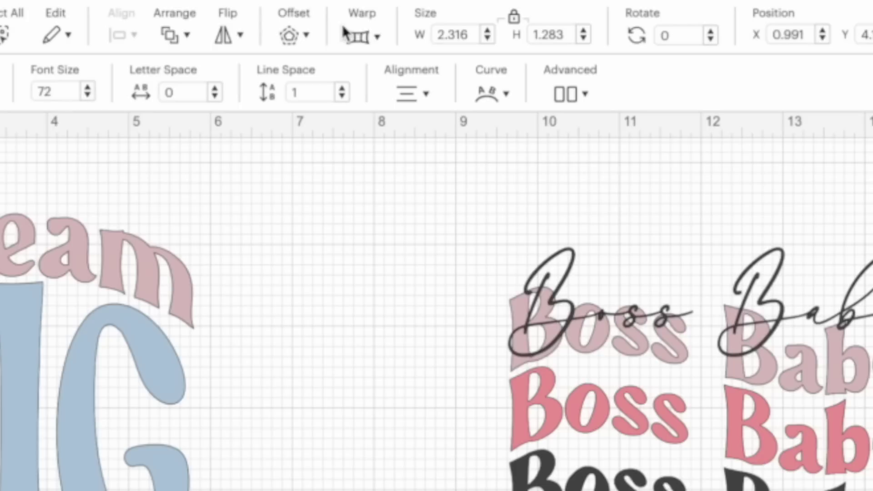
Look through warp styles 1 to 24 available for the new text
{"action": "left_click", "coordinate": [377, 38]}
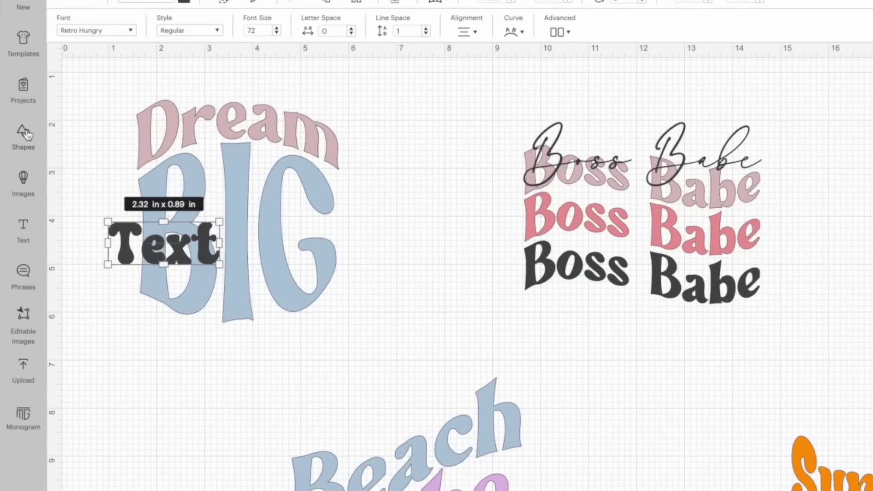
{"action": "left_click", "coordinate": [25, 134]}
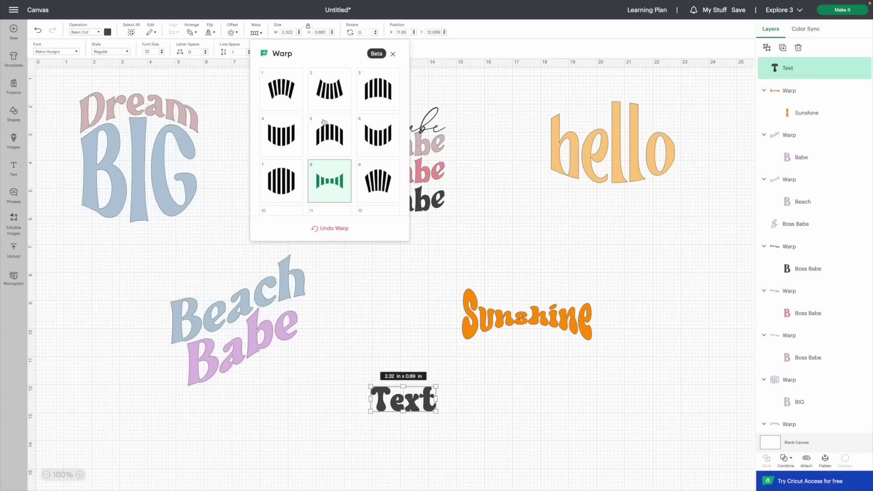
{"action": "scroll", "coordinate": [324, 122], "scroll_direction": "down", "scroll_amount": 1}
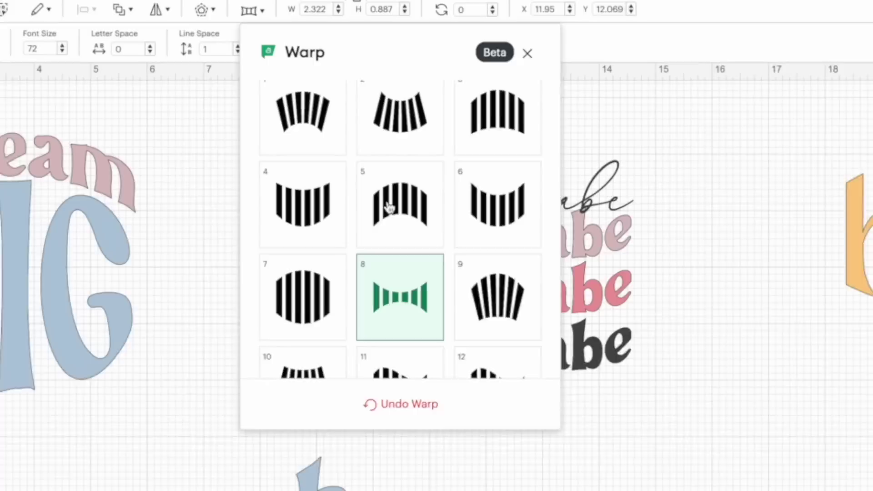
{"action": "scroll", "coordinate": [324, 122], "scroll_direction": "down", "scroll_amount": 3}
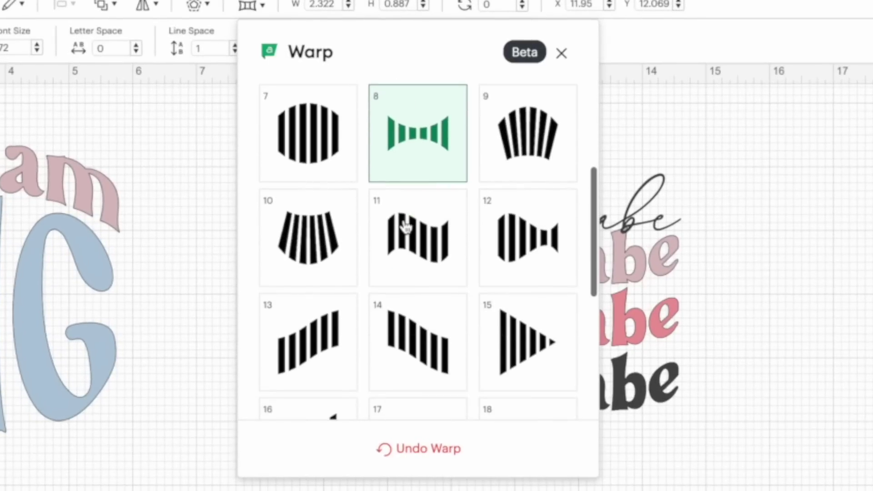
{"action": "scroll", "coordinate": [406, 227], "scroll_direction": "down", "scroll_amount": 5}
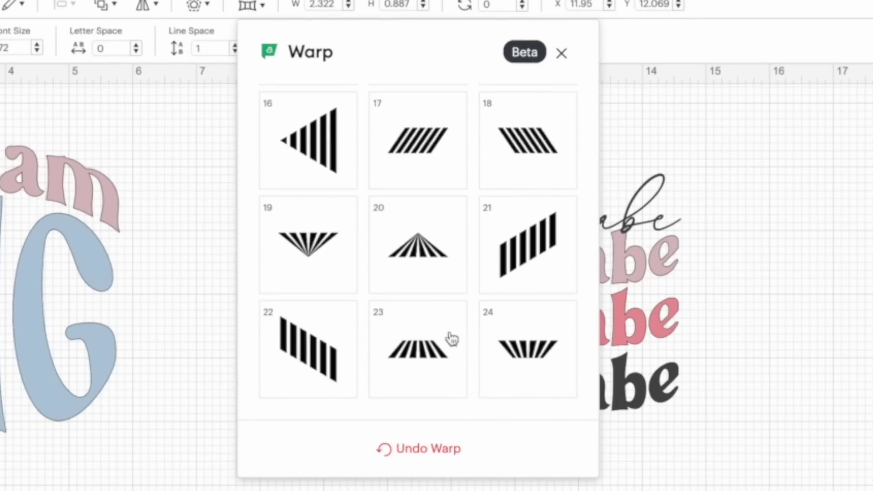
{"action": "scroll", "coordinate": [449, 188], "scroll_direction": "up", "scroll_amount": 8}
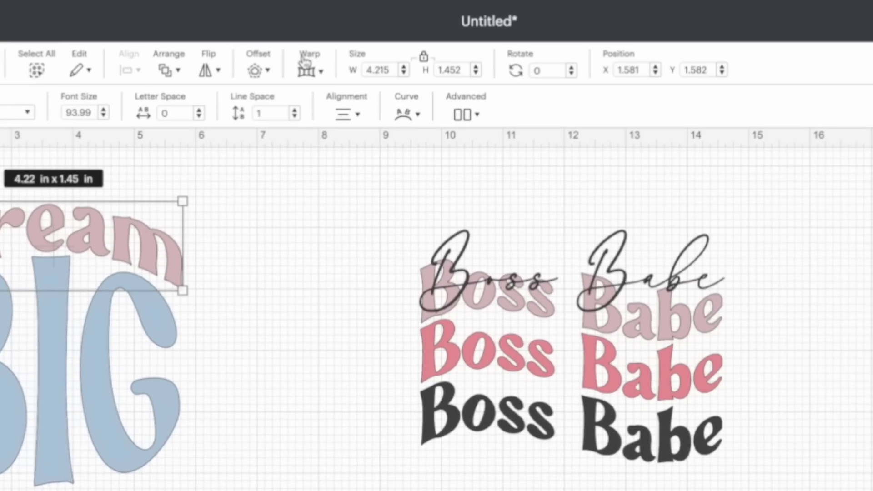
Apply warp style 5 to the "Dream" text and warp style 7 to the "BIG" text
{"action": "left_click", "coordinate": [458, 7]}
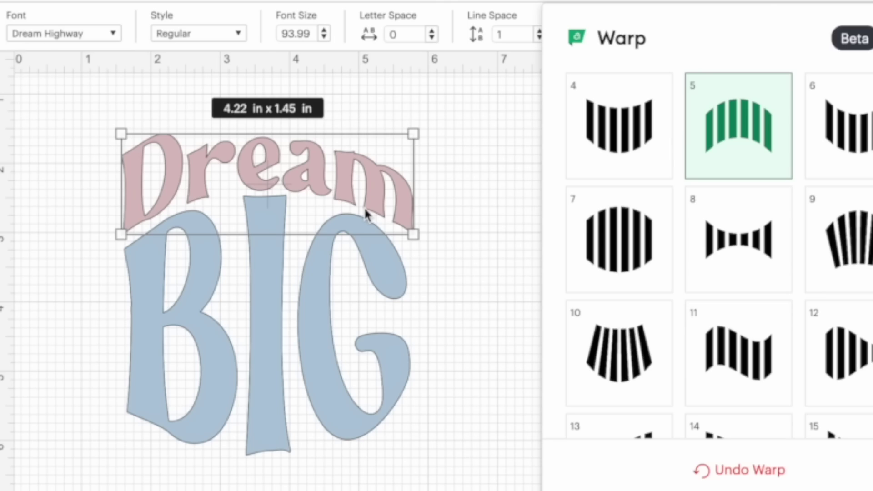
{"action": "left_click", "coordinate": [315, 299]}
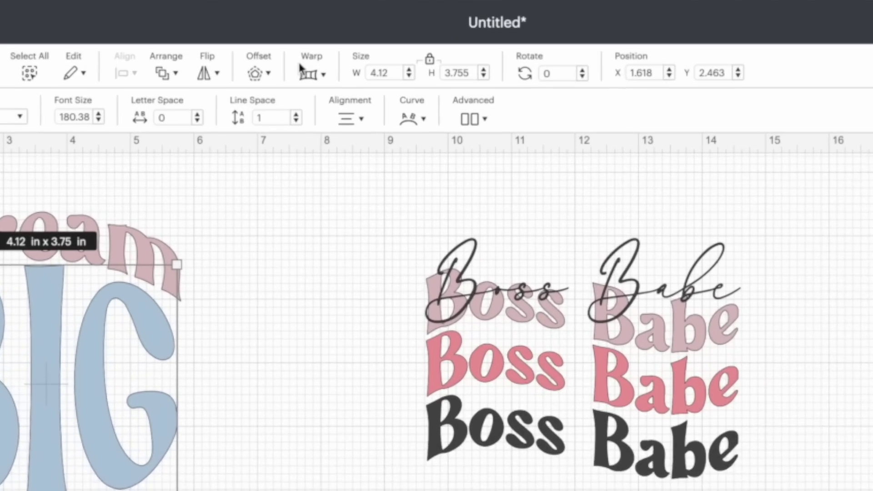
{"action": "left_click", "coordinate": [268, 42]}
{"action": "scroll", "coordinate": [332, 186], "scroll_direction": "down", "scroll_amount": 3}
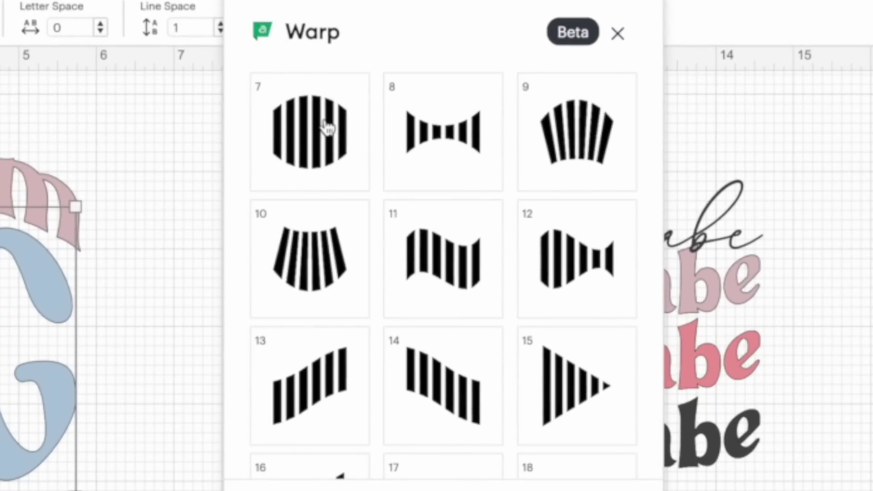
{"action": "left_click", "coordinate": [328, 127]}
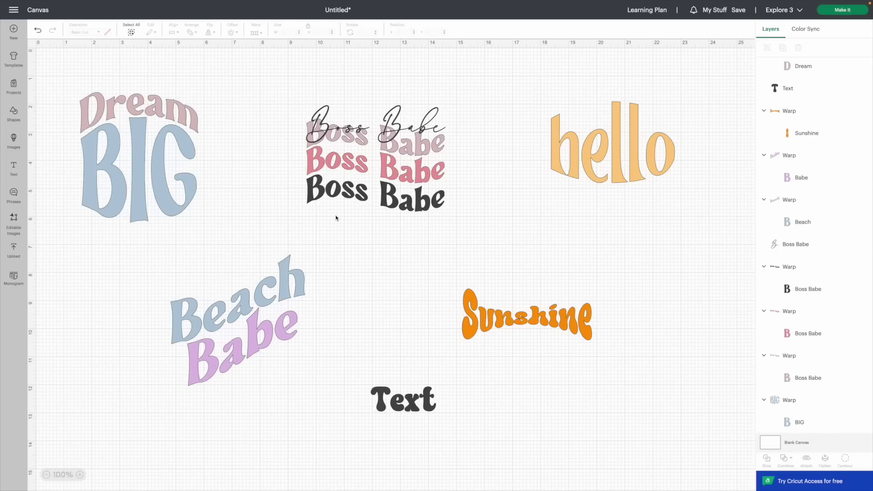
Check the material colour choices for the "Dream" text and close them
{"action": "left_click", "coordinate": [140, 106]}
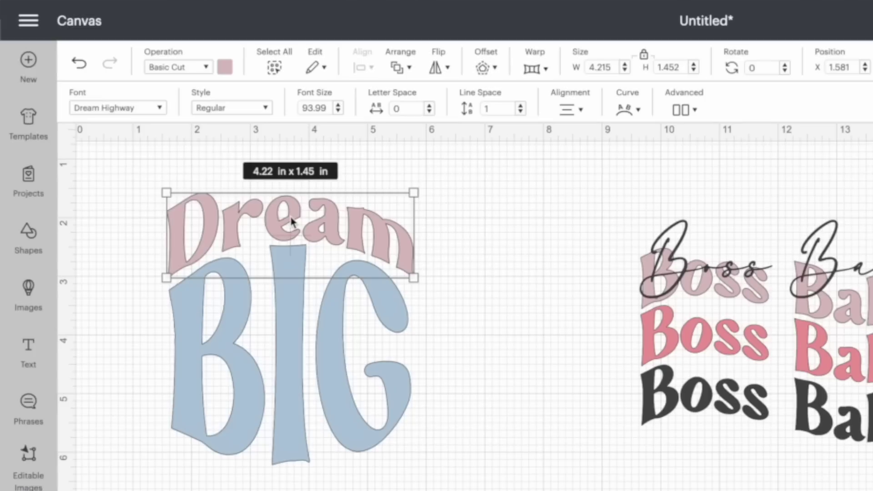
{"action": "left_click", "coordinate": [226, 68]}
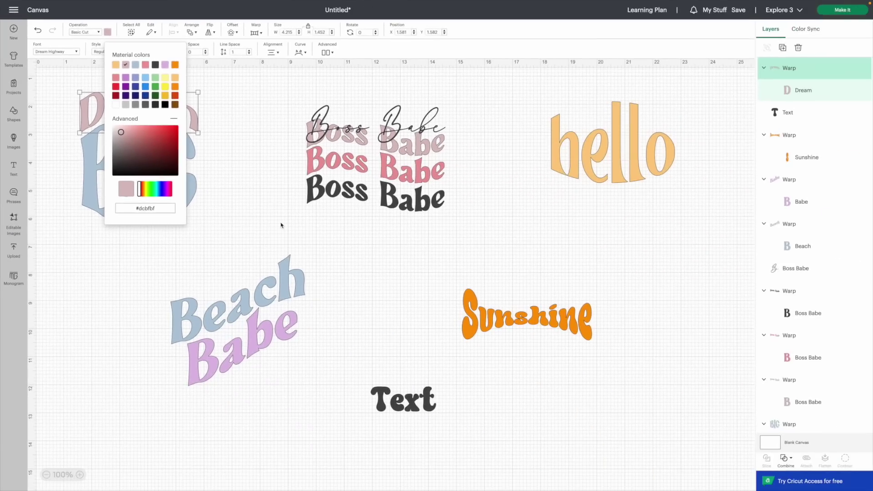
{"action": "left_click", "coordinate": [587, 468]}
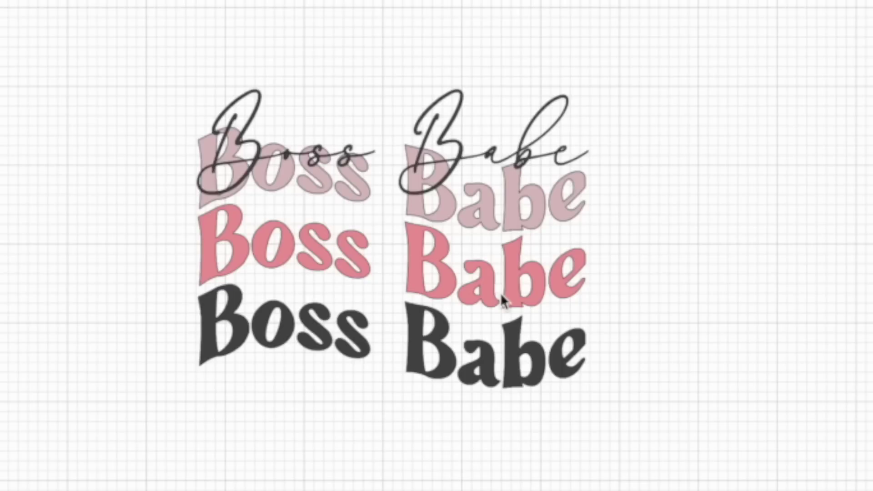
Apply the wavy warp style 11 to the dusty pink "Boss Babe" text
{"action": "left_click", "coordinate": [350, 199]}
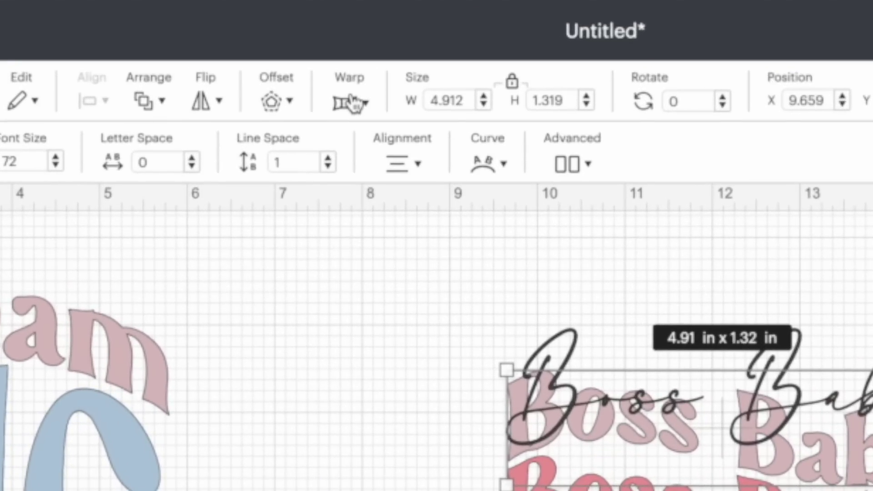
{"action": "left_click", "coordinate": [350, 102]}
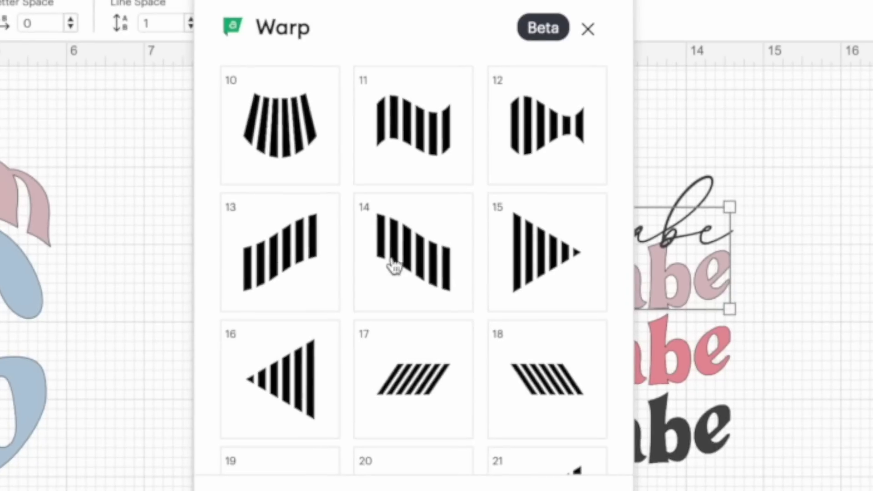
{"action": "left_click", "coordinate": [432, 119]}
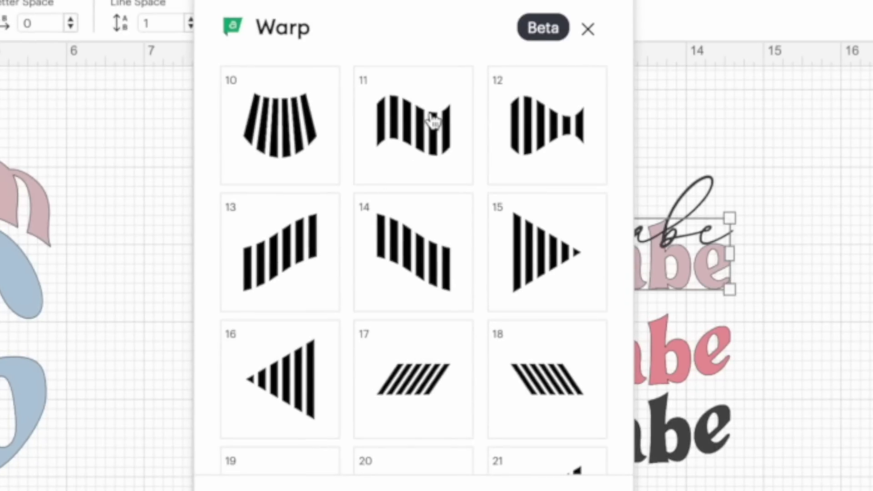
{"action": "left_click", "coordinate": [458, 335]}
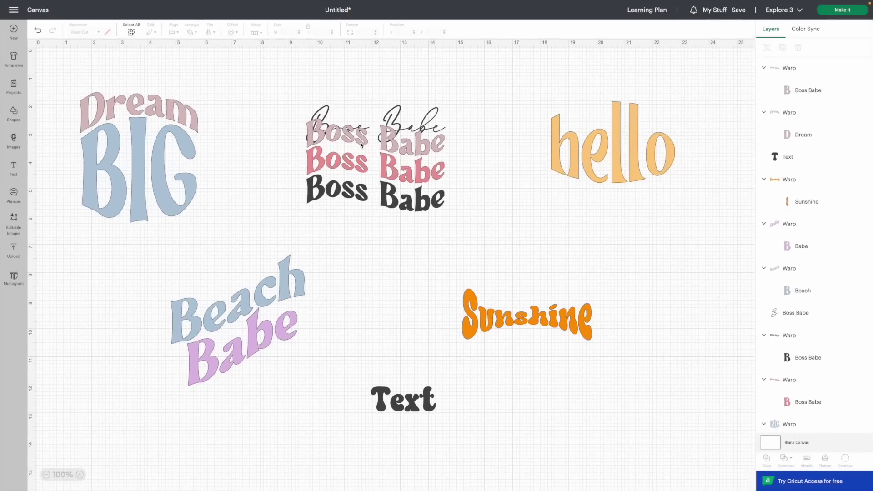
Duplicate the dusty pink "Boss Babe" text and place the copy just below "hello"
{"action": "left_click", "coordinate": [360, 141]}
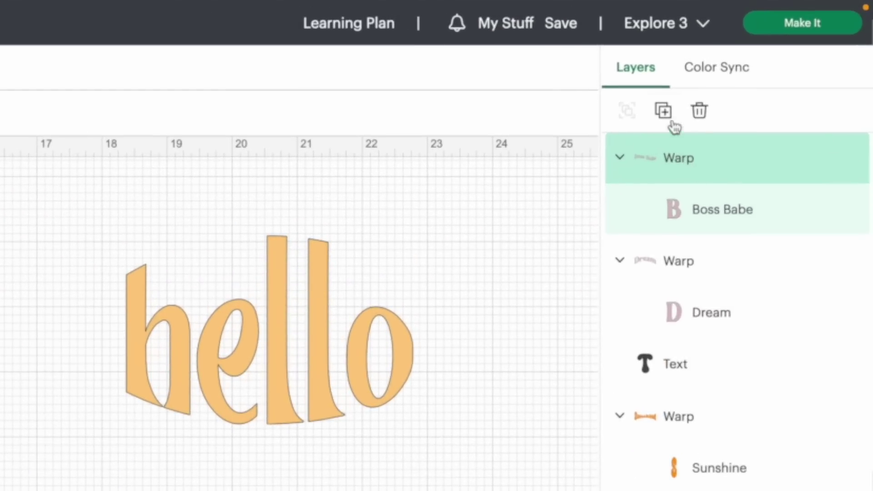
{"action": "left_click", "coordinate": [665, 117]}
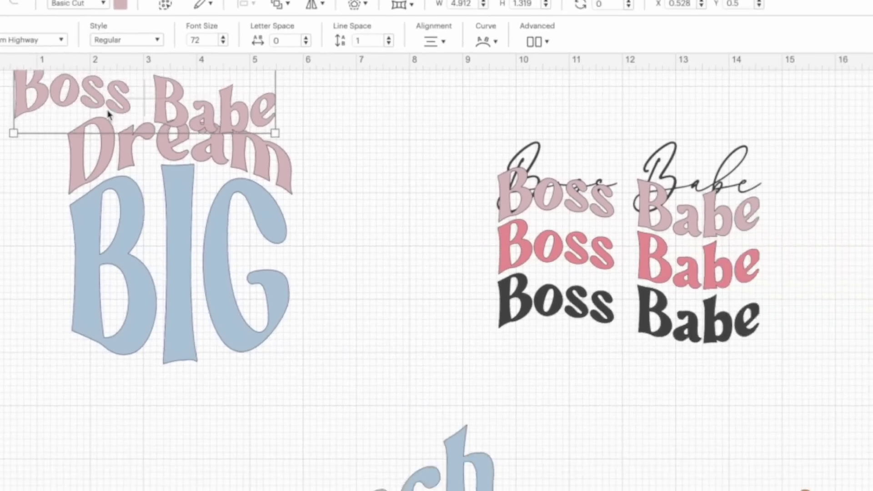
{"action": "left_click_drag", "start_coordinate": [108, 113], "coordinate": [664, 303]}
{"action": "left_click_drag", "start_coordinate": [470, 251], "coordinate": [704, 308]}
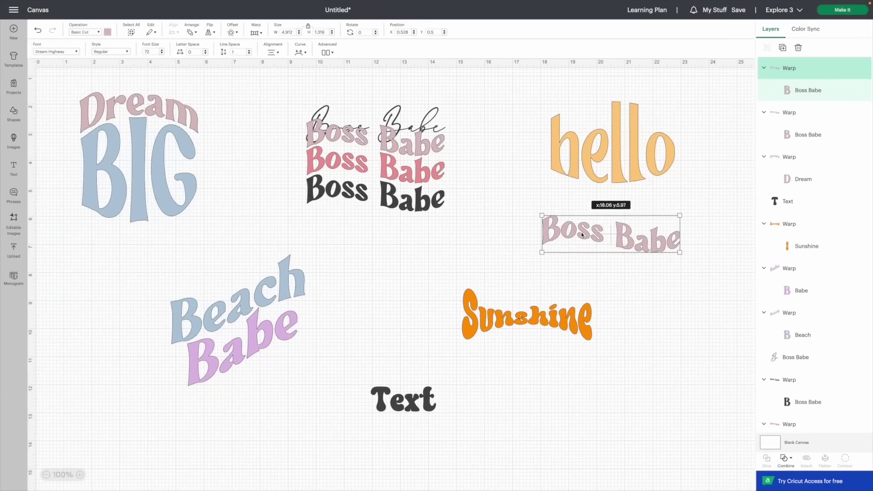
{"action": "left_click_drag", "start_coordinate": [590, 233], "coordinate": [593, 218]}
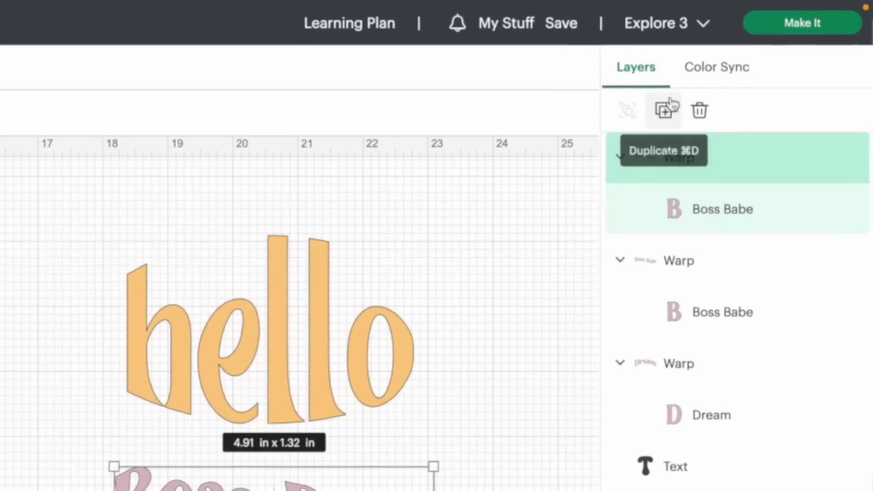
Duplicate the "Boss Babe" copy and line the duplicate up directly beneath it
{"action": "left_click", "coordinate": [667, 108]}
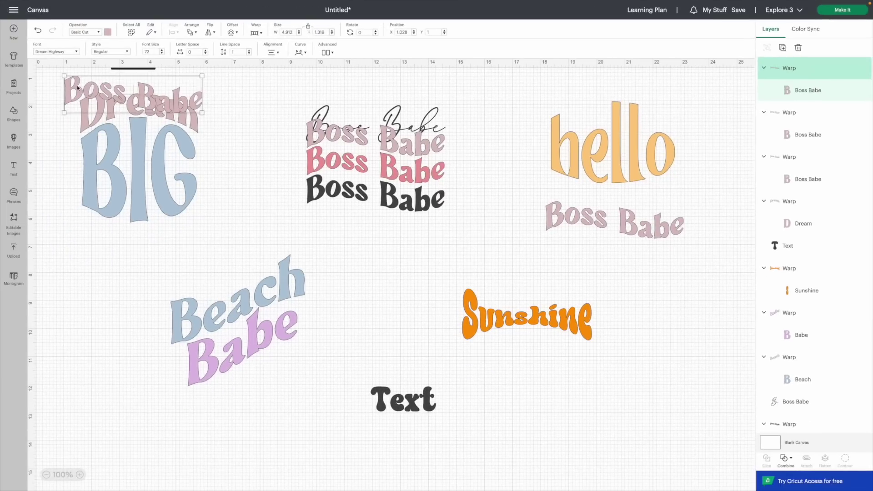
{"action": "left_click_drag", "start_coordinate": [78, 88], "coordinate": [561, 241]}
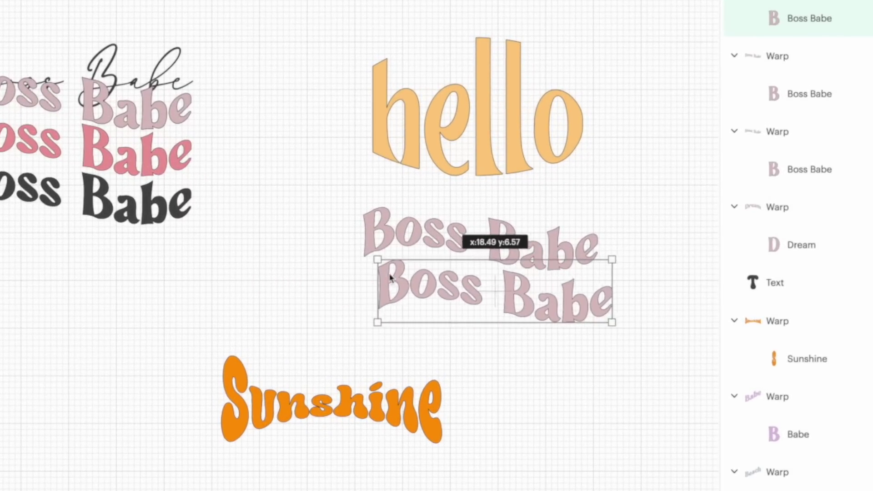
{"action": "left_click_drag", "start_coordinate": [390, 278], "coordinate": [376, 278]}
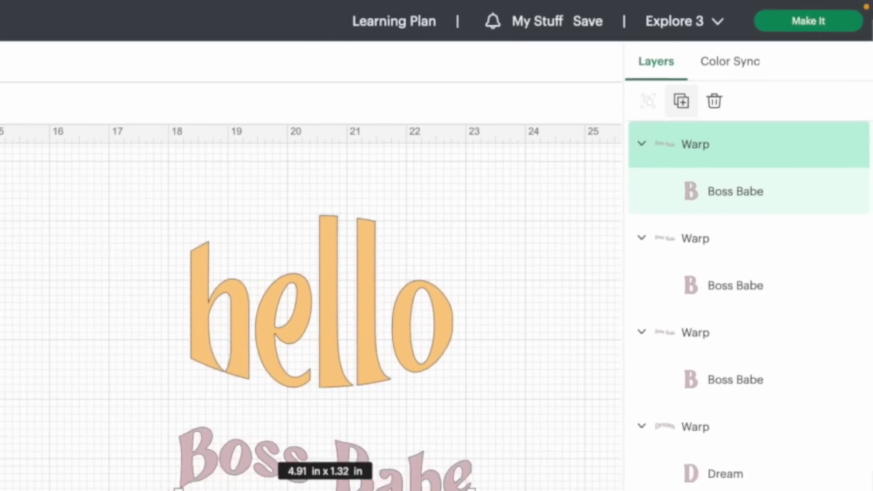
Add a third "Boss Babe" copy beneath the other two and move "Sunshine" down out of its way
{"action": "left_click", "coordinate": [681, 100]}
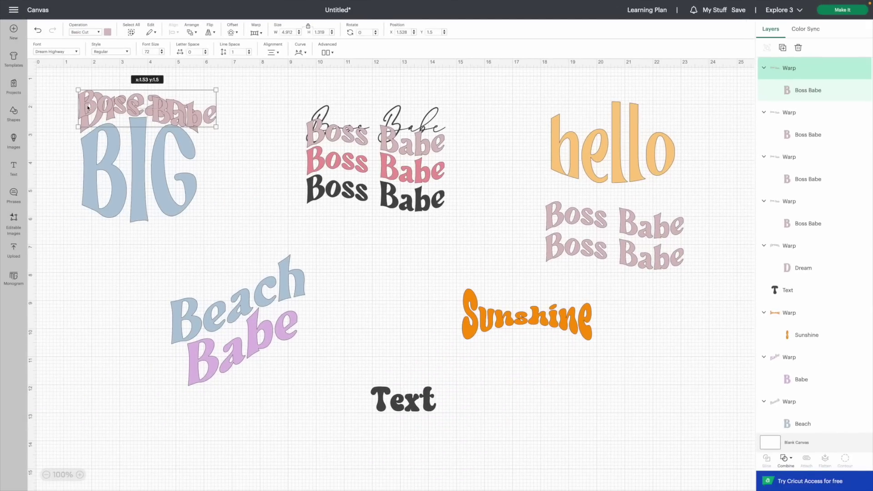
{"action": "left_click_drag", "start_coordinate": [87, 108], "coordinate": [554, 282]}
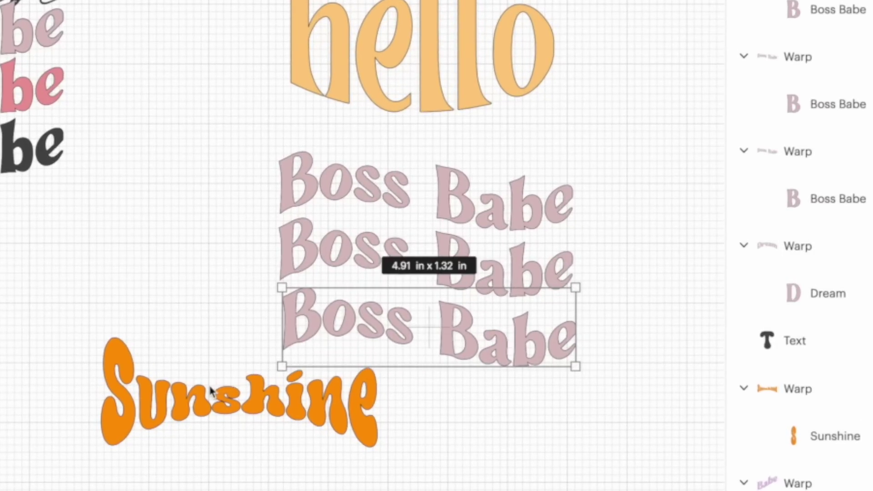
{"action": "left_click_drag", "start_coordinate": [210, 391], "coordinate": [214, 489]}
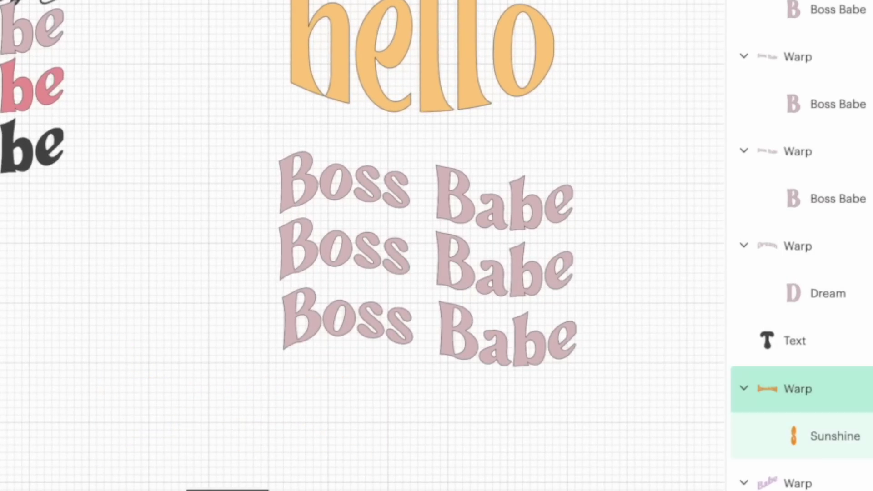
{"action": "left_click_drag", "start_coordinate": [367, 313], "coordinate": [364, 309]}
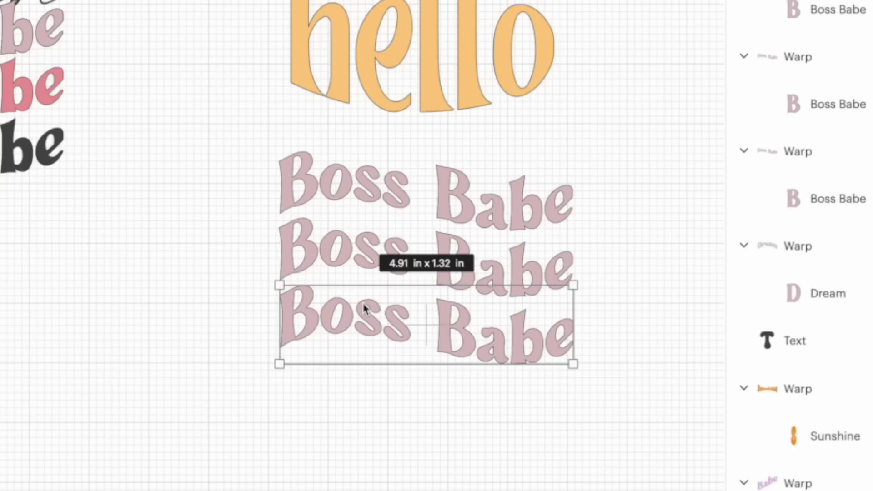
Select the three stacked "Boss Babe" copies and align them horizontally with one another
{"action": "left_click_drag", "start_coordinate": [238, 146], "coordinate": [508, 392]}
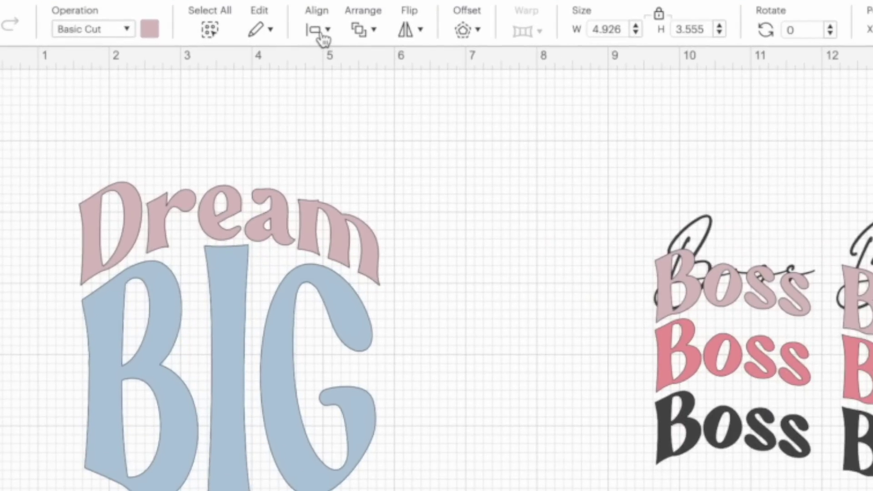
{"action": "left_click", "coordinate": [319, 31]}
{"action": "left_click", "coordinate": [387, 129]}
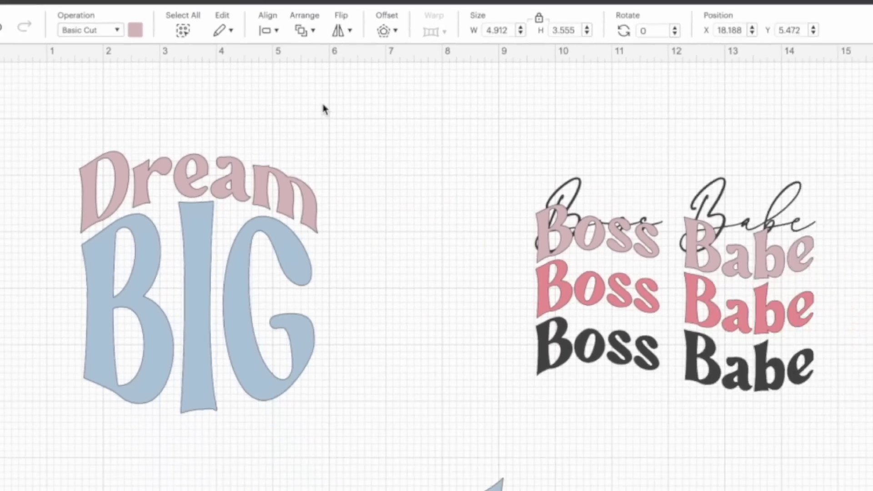
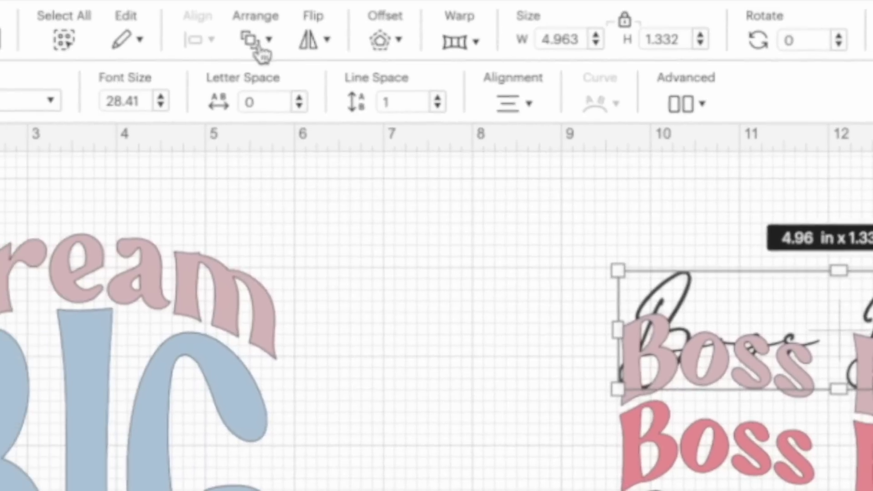
Add a new text object and search the system fonts for "dai"
{"action": "left_click", "coordinate": [86, 66]}
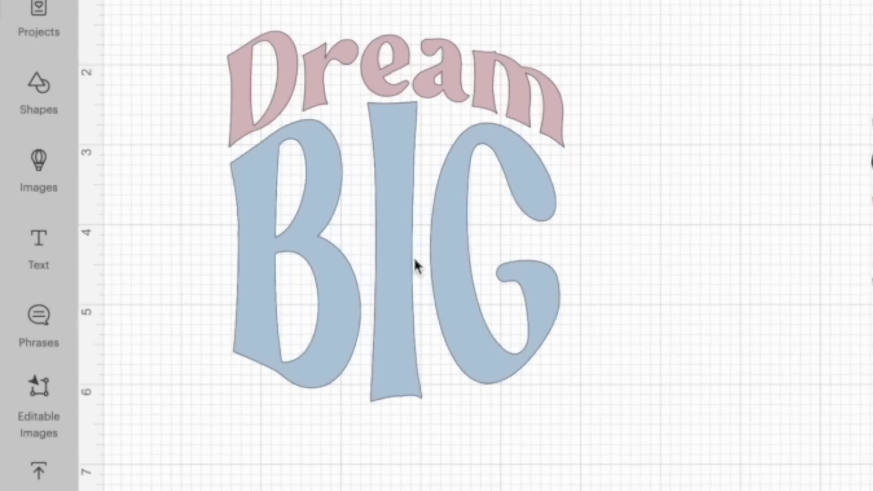
{"action": "left_click", "coordinate": [51, 252]}
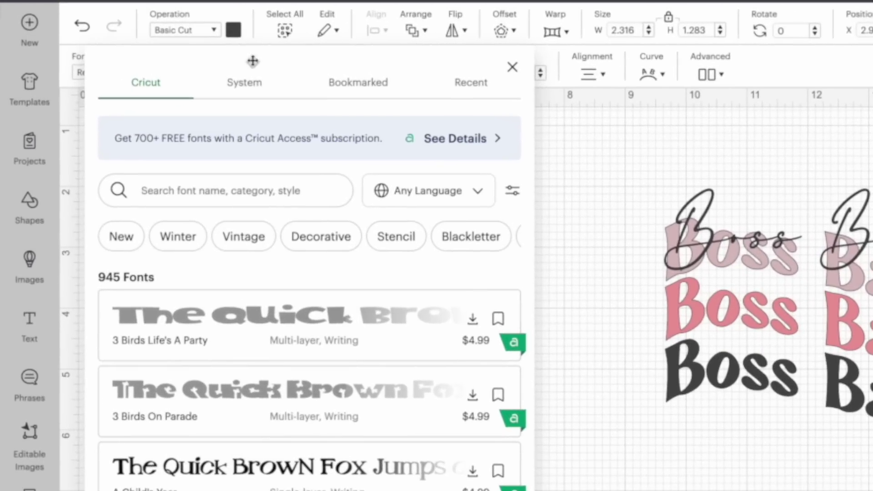
{"action": "left_click", "coordinate": [245, 82]}
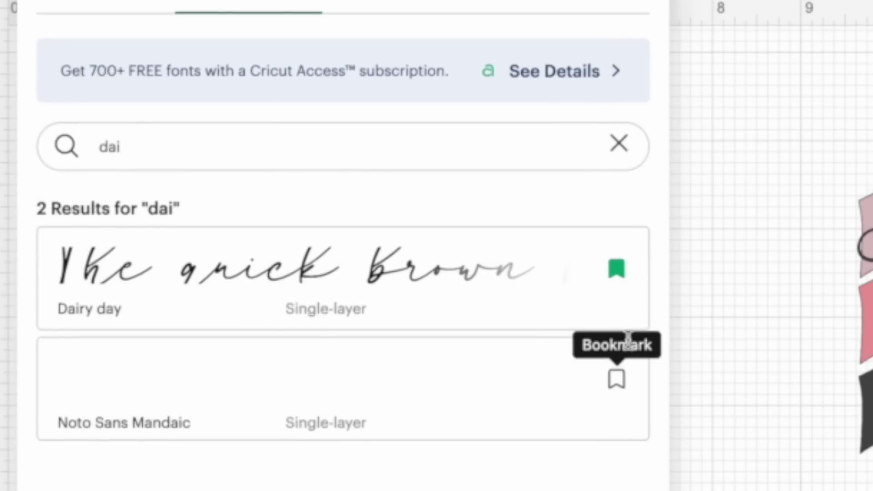
Remove and restore the bookmark on the Dairy day font, and apply that font to the new text from the bookmarked fonts
{"action": "left_click", "coordinate": [619, 273]}
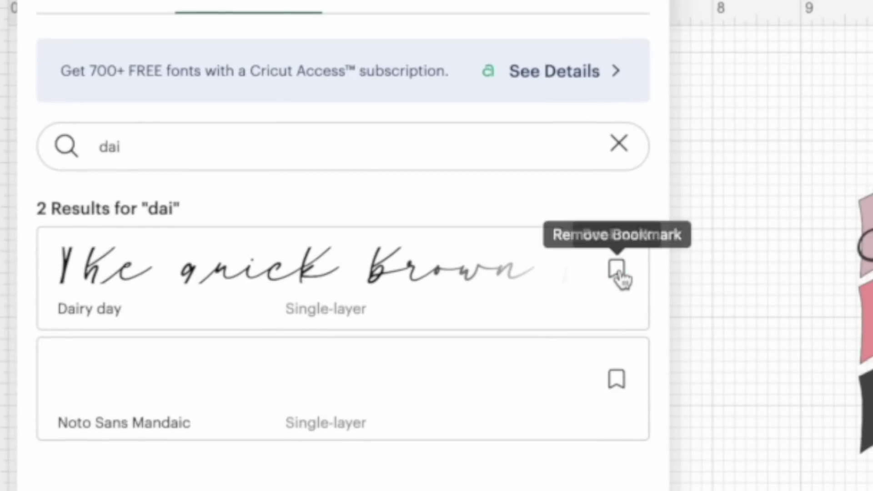
{"action": "left_click", "coordinate": [620, 273]}
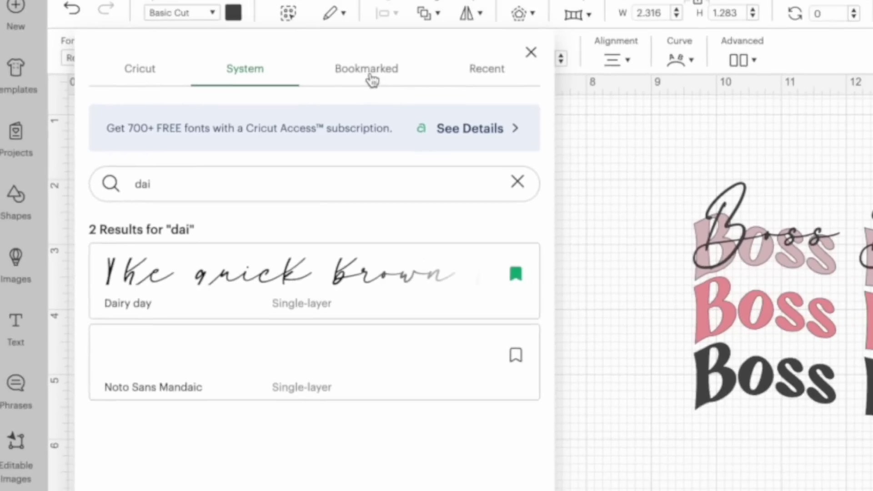
{"action": "left_click", "coordinate": [363, 89]}
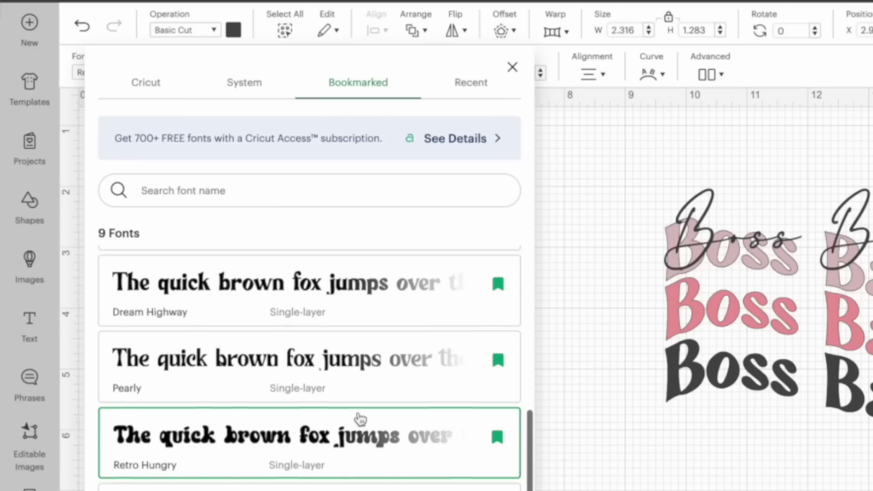
{"action": "scroll", "coordinate": [359, 416], "scroll_direction": "up", "scroll_amount": 2}
{"action": "left_click", "coordinate": [311, 380]}
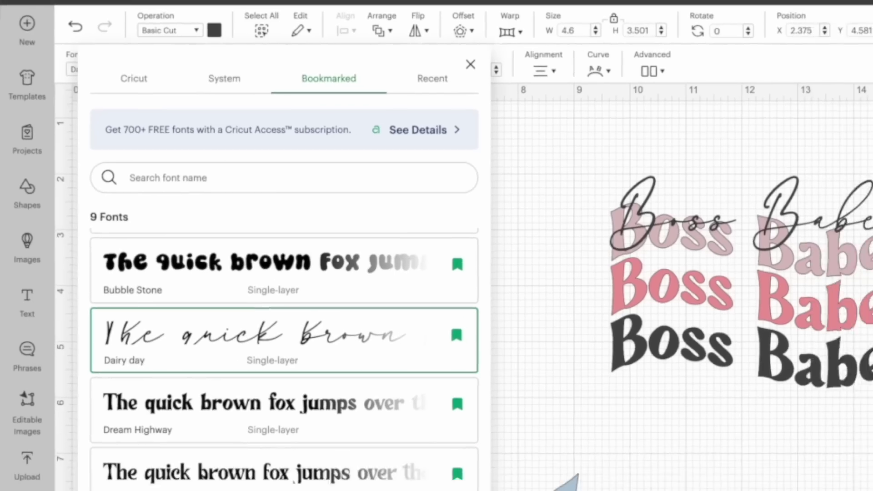
Replace the placeholder wording of the new script text with "Boss Babe"
{"action": "left_click", "coordinate": [510, 323]}
{"action": "left_click", "coordinate": [164, 263]}
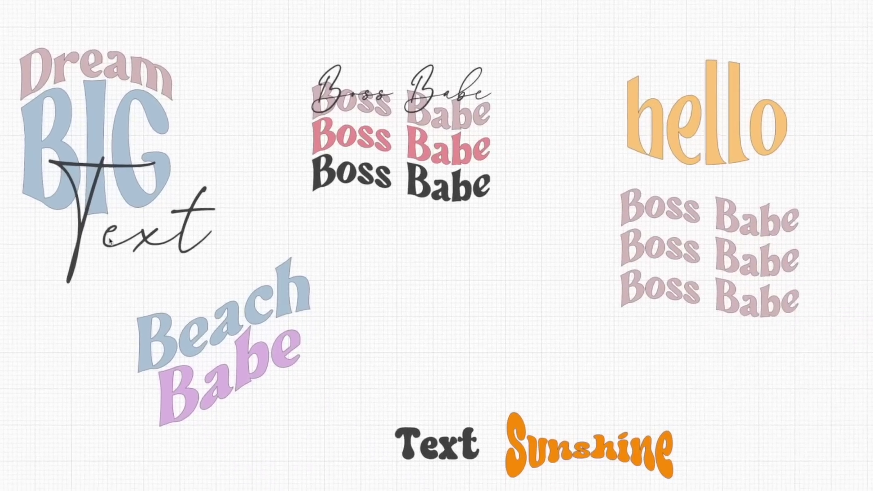
{"action": "key", "text": "BackSpace"}
{"action": "type", "text": "Boss Ba"}
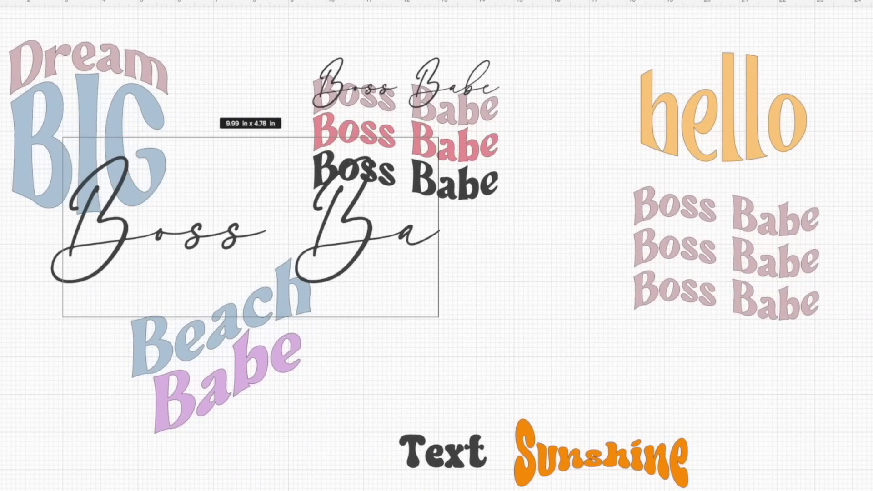
{"action": "type", "text": "be"}
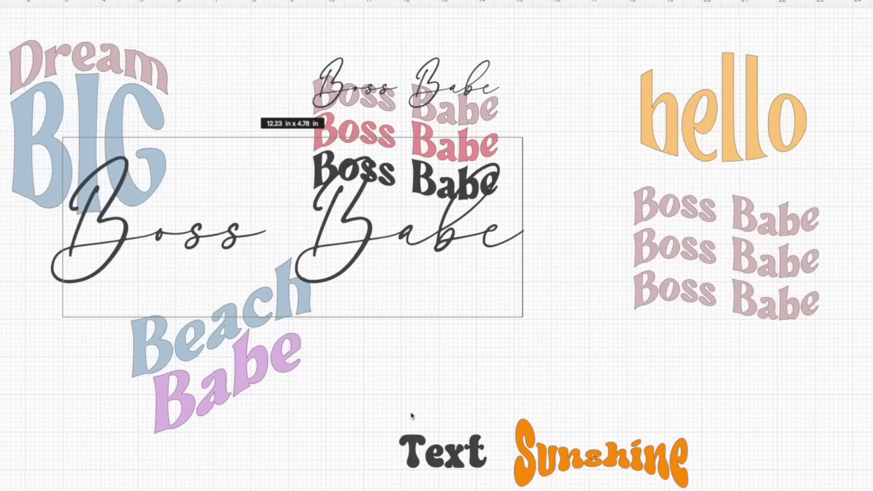
Move the script "Boss Babe" clear of "Dream BIG" and shrink it proportionally to about 6.17 x 1.66 in
{"action": "left_click", "coordinate": [528, 304]}
{"action": "left_click_drag", "start_coordinate": [431, 236], "coordinate": [556, 273]}
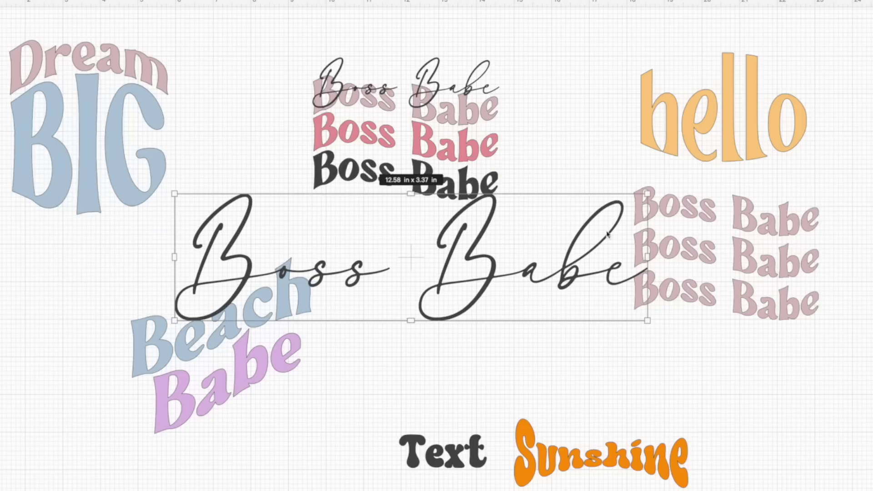
{"action": "left_click_drag", "start_coordinate": [642, 195], "coordinate": [415, 253]}
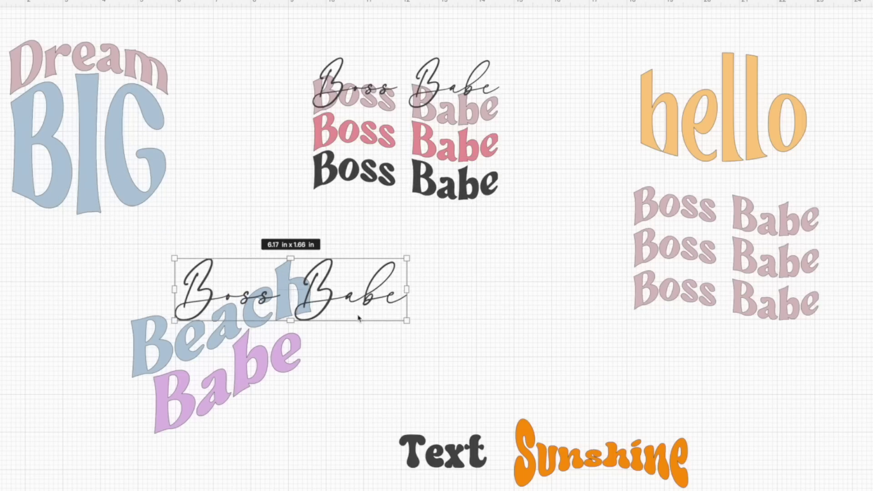
Overlay the script "Boss Babe" on the top copy of the stack below "hello" and scale it down to match that copy's width
{"action": "left_click_drag", "start_coordinate": [343, 305], "coordinate": [793, 174]}
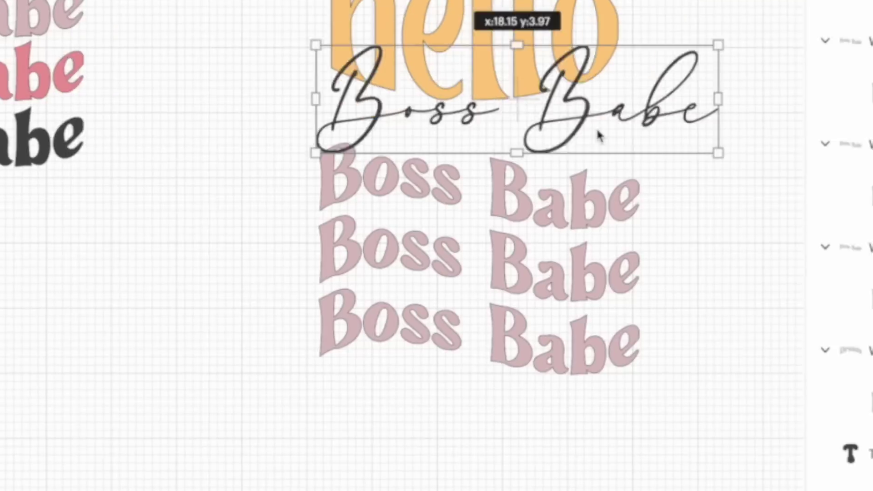
{"action": "left_click_drag", "start_coordinate": [596, 128], "coordinate": [551, 189]}
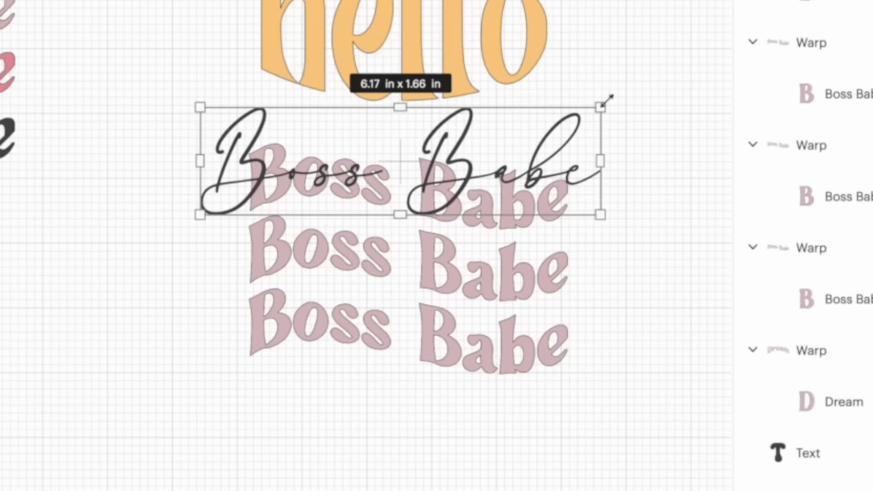
{"action": "left_click_drag", "start_coordinate": [601, 105], "coordinate": [523, 138]}
{"action": "left_click_drag", "start_coordinate": [478, 175], "coordinate": [522, 170]}
{"action": "left_click_drag", "start_coordinate": [569, 115], "coordinate": [574, 113]}
{"action": "left_click", "coordinate": [655, 168]}
{"action": "left_click_drag", "start_coordinate": [528, 141], "coordinate": [527, 132]}
{"action": "left_click", "coordinate": [632, 159]}
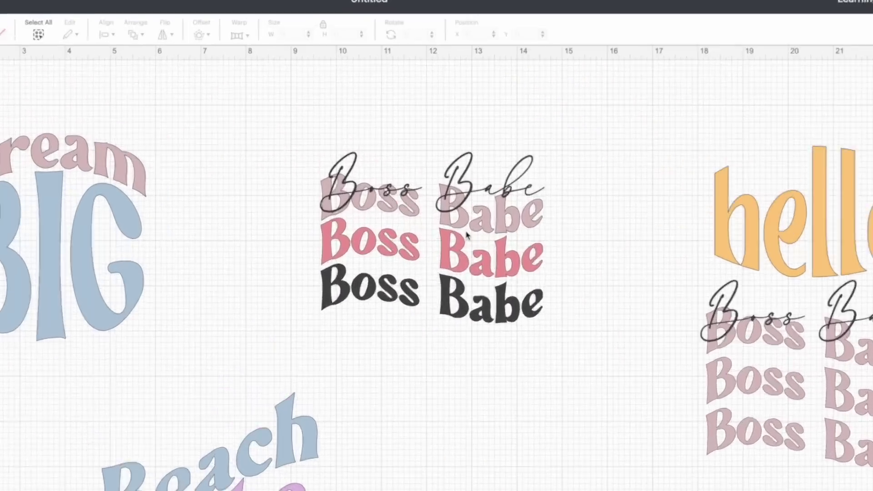
Check which Warp styles are applied to the original top "Boss Babe", "hello", "Beach" and "Babe" texts
{"action": "left_click", "coordinate": [405, 137]}
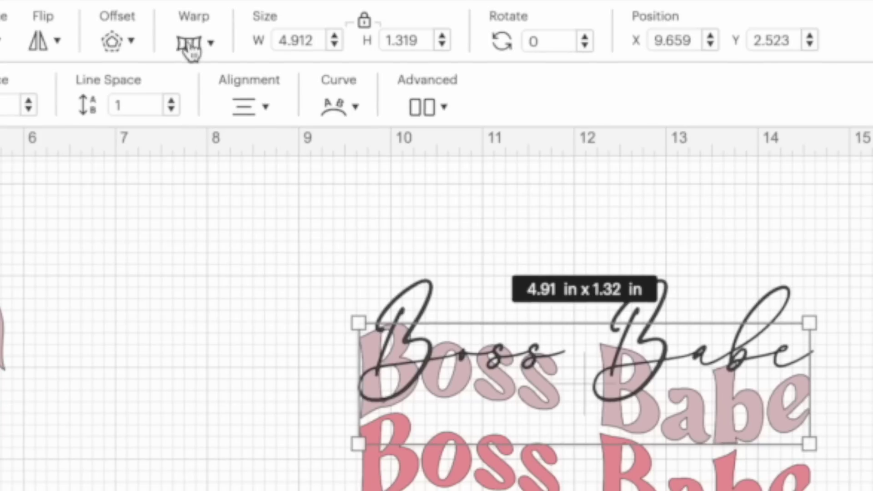
{"action": "left_click", "coordinate": [255, 34]}
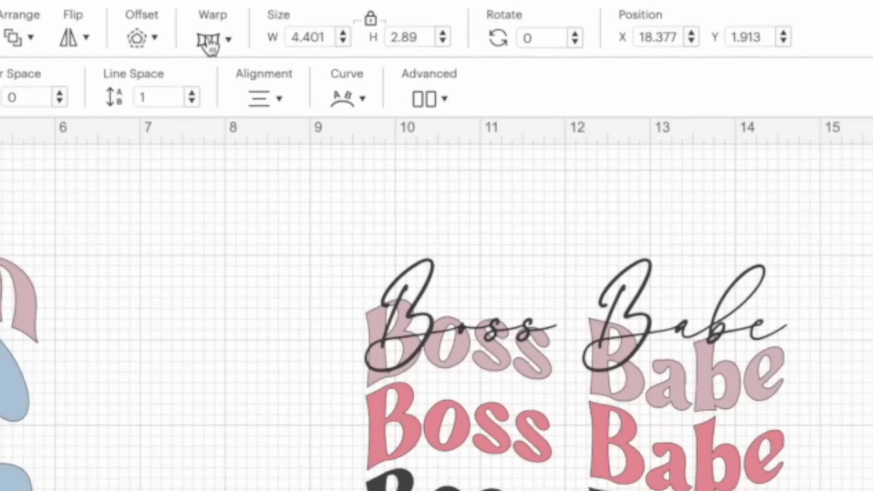
{"action": "left_click", "coordinate": [208, 41]}
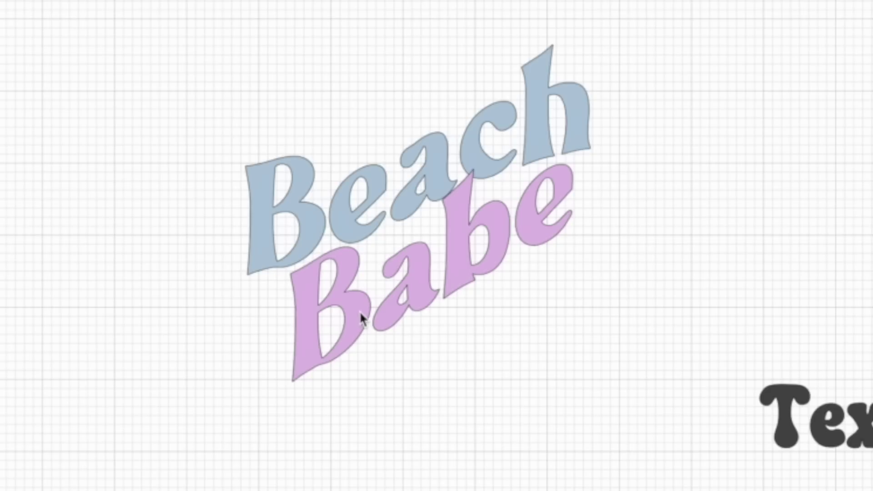
{"action": "left_click", "coordinate": [363, 202]}
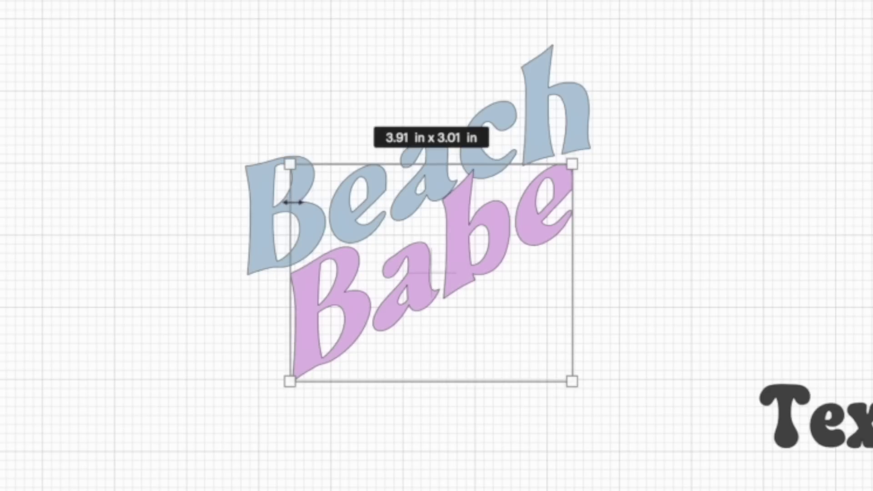
{"action": "left_click", "coordinate": [270, 197]}
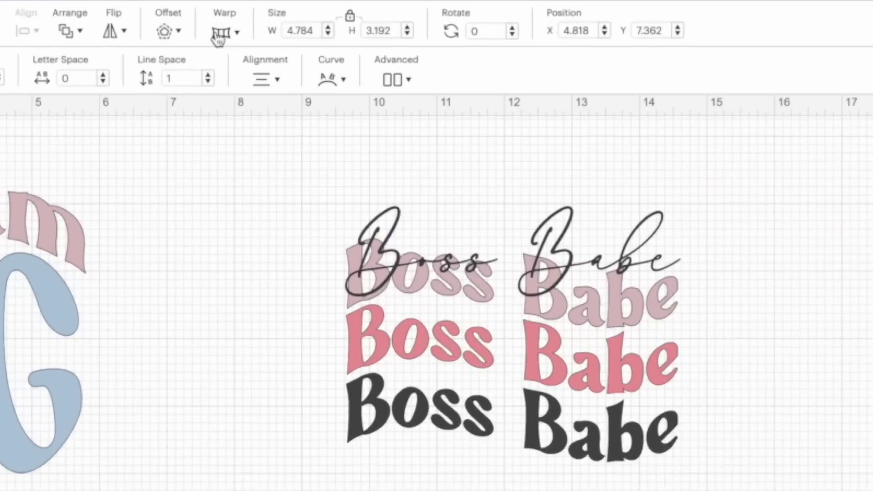
{"action": "left_click", "coordinate": [248, 34]}
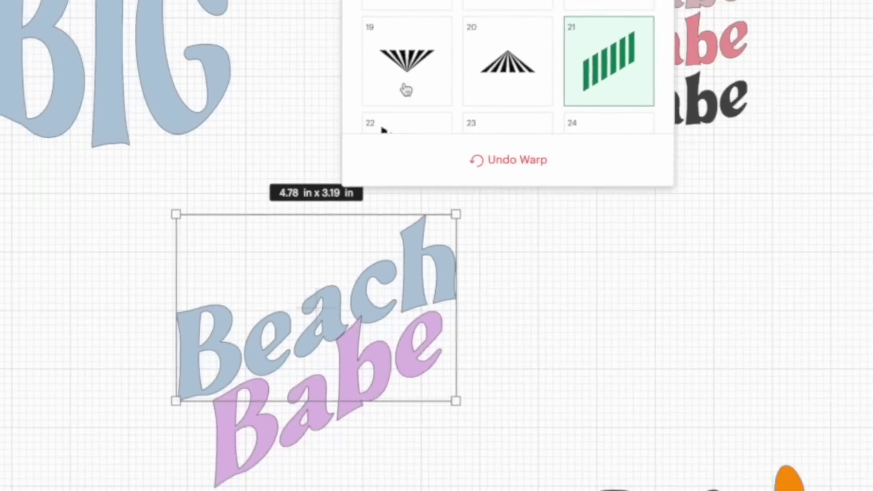
{"action": "left_click", "coordinate": [366, 342]}
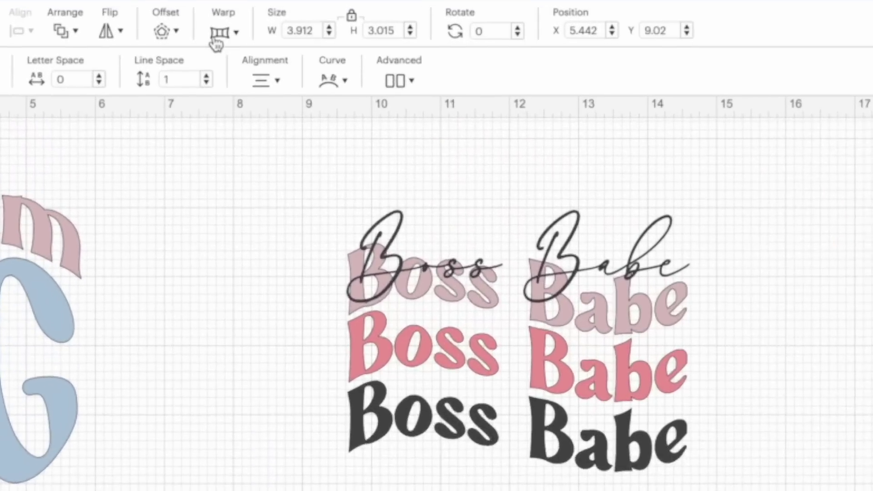
{"action": "left_click", "coordinate": [215, 40]}
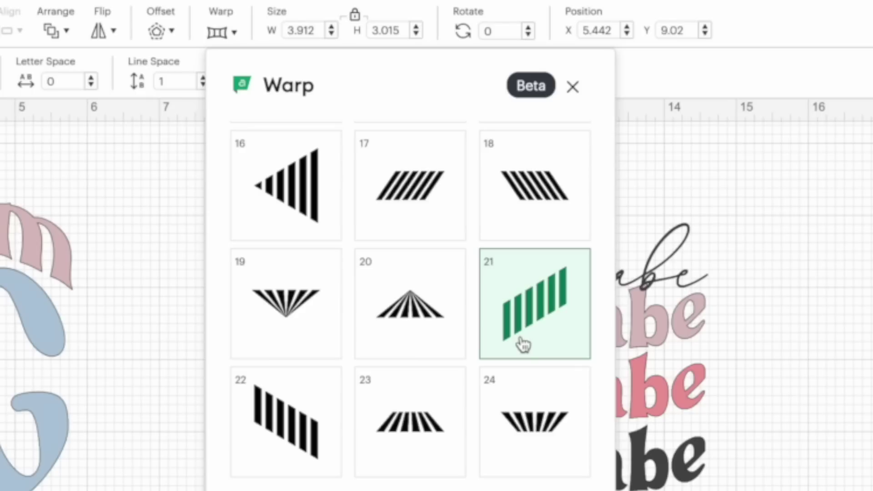
{"action": "left_click", "coordinate": [523, 344]}
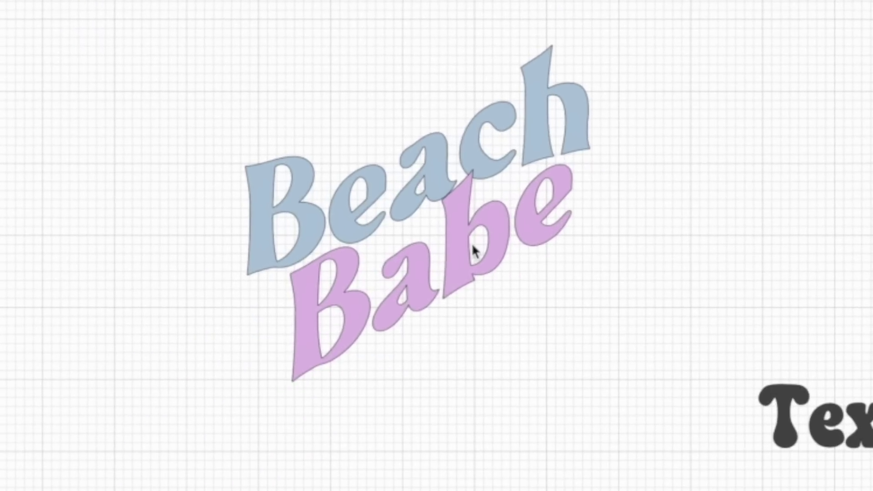
Move the purple "Babe" closer beneath "Beach" and rotate it slightly clockwise so it nestles against the word above
{"action": "mouse_move", "coordinate": [471, 243]}
{"action": "left_mouse_down"}
{"action": "mouse_move", "coordinate": [470, 232]}
{"action": "mouse_move", "coordinate": [468, 240]}
{"action": "left_mouse_up"}
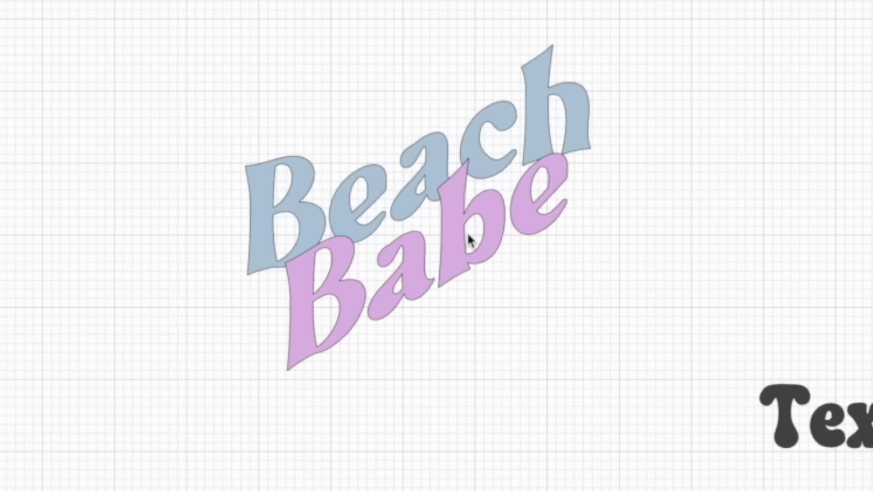
{"action": "left_click", "coordinate": [467, 232]}
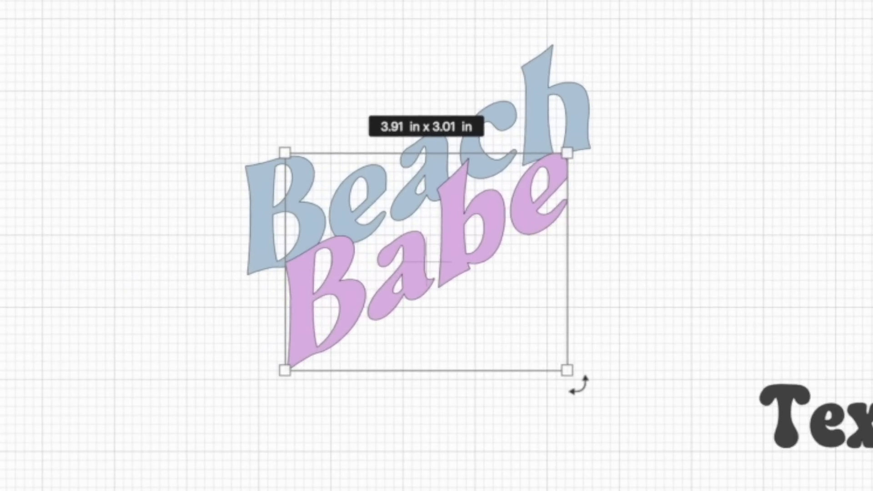
{"action": "left_click_drag", "start_coordinate": [578, 385], "coordinate": [569, 402]}
{"action": "left_click_drag", "start_coordinate": [474, 274], "coordinate": [471, 275]}
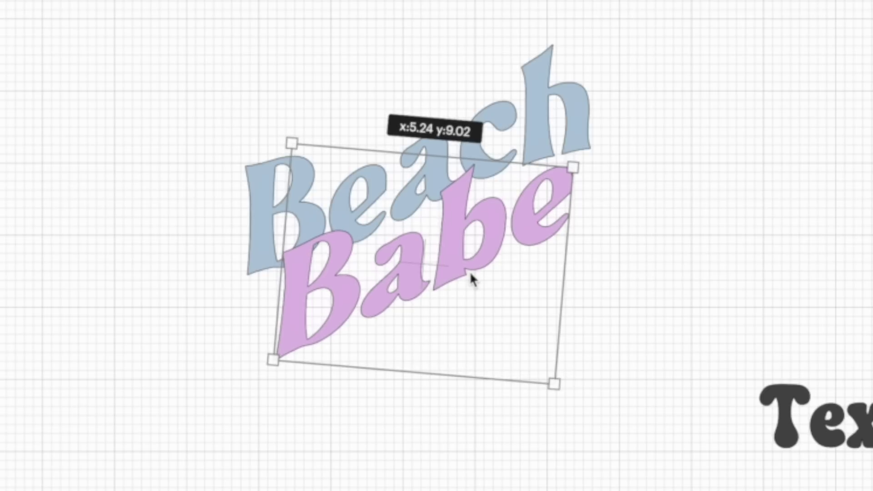
{"action": "left_click", "coordinate": [845, 136]}
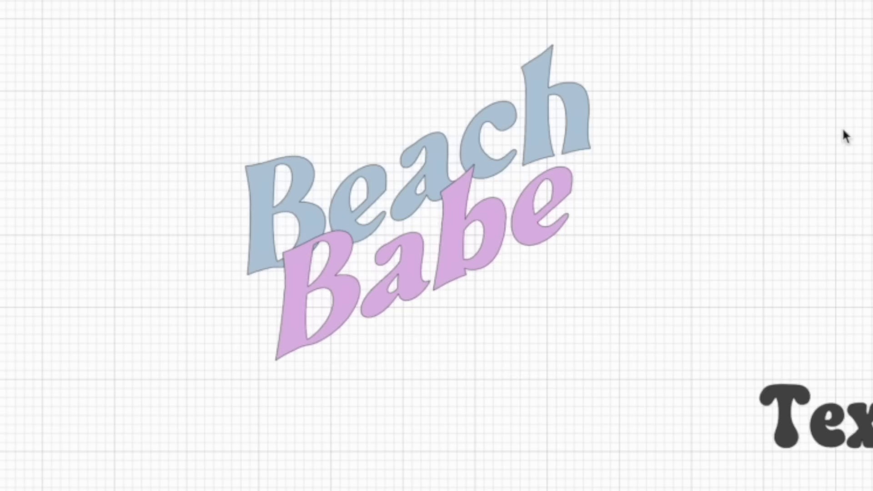